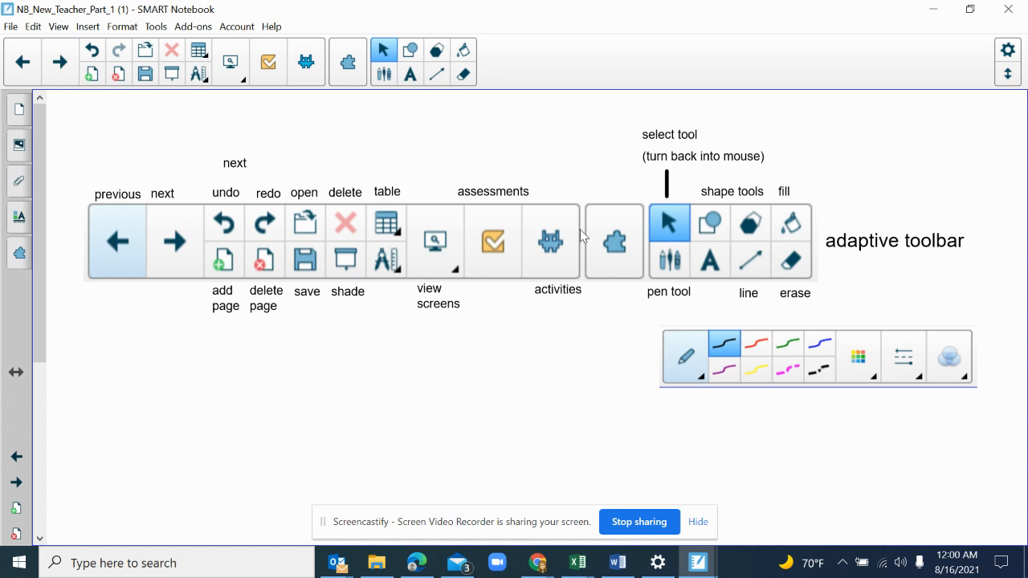
- Draw three freehand strokes below the toolbar picture with the Pen: solid black, solid red and dashed magenta
click(384, 74)
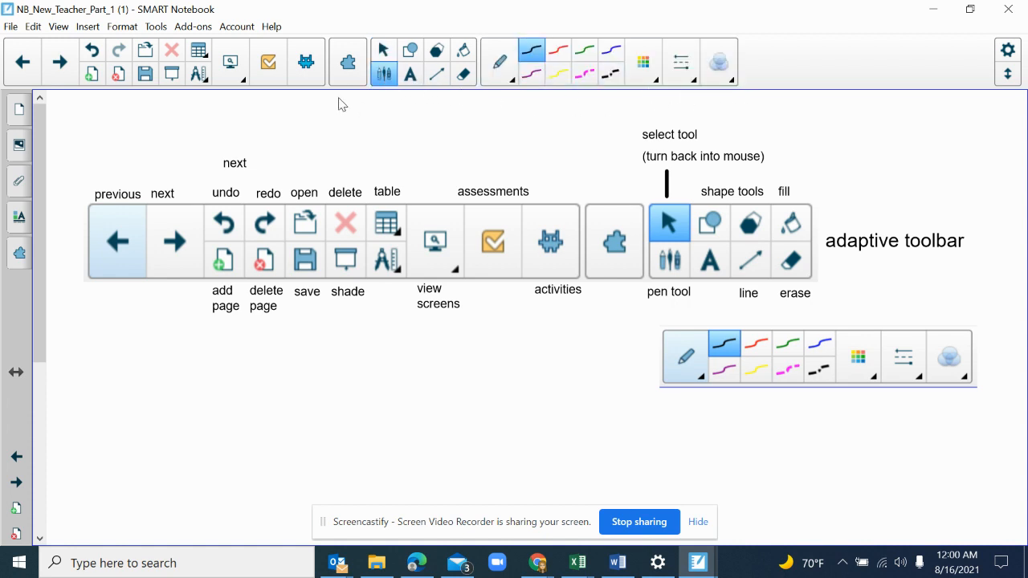
click(512, 78)
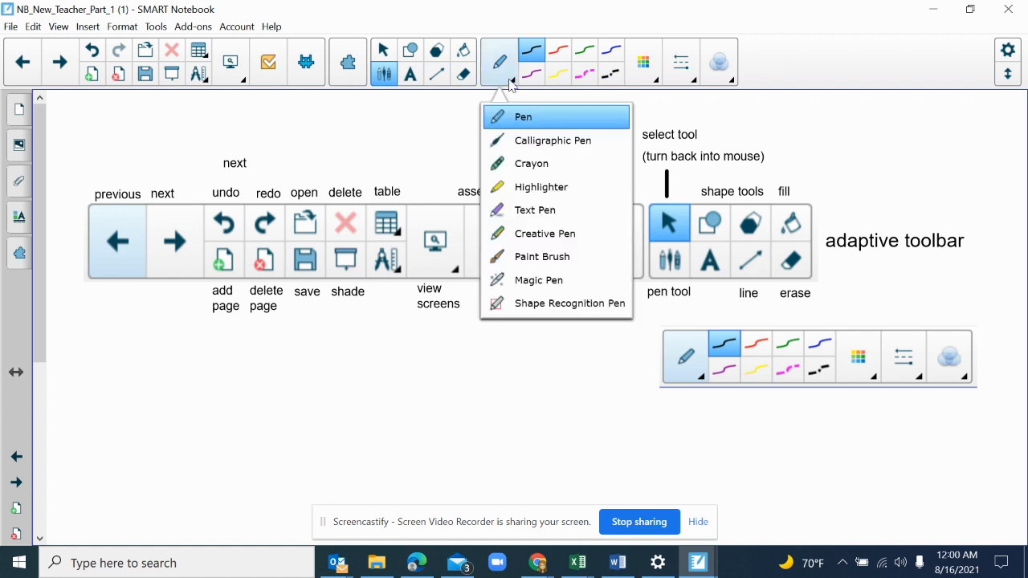
click(511, 118)
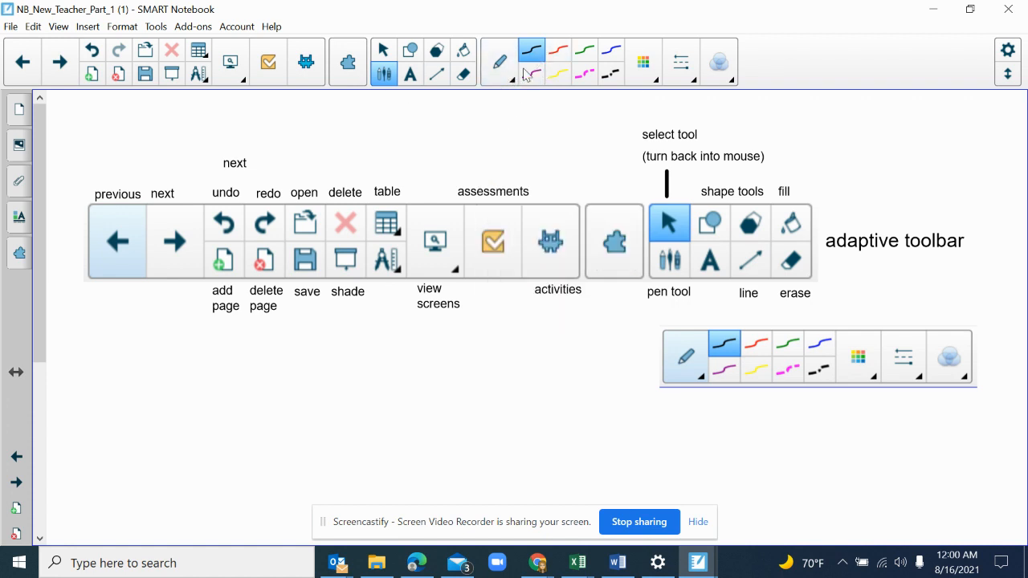
mouse_move(116, 407)
mouse_down()
mouse_move(183, 389)
mouse_move(229, 409)
mouse_up()
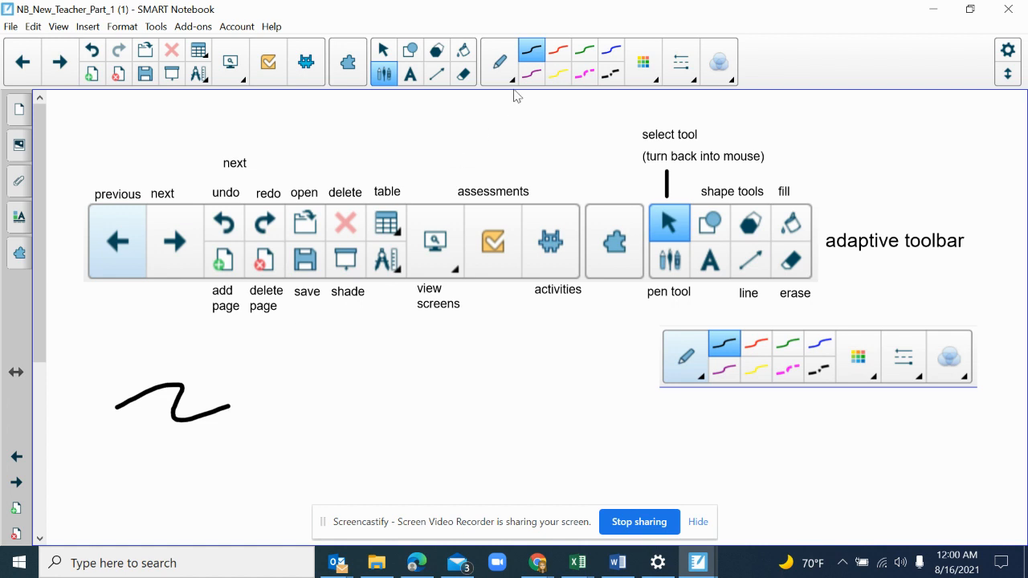
click(560, 49)
drag(231, 349, 335, 366)
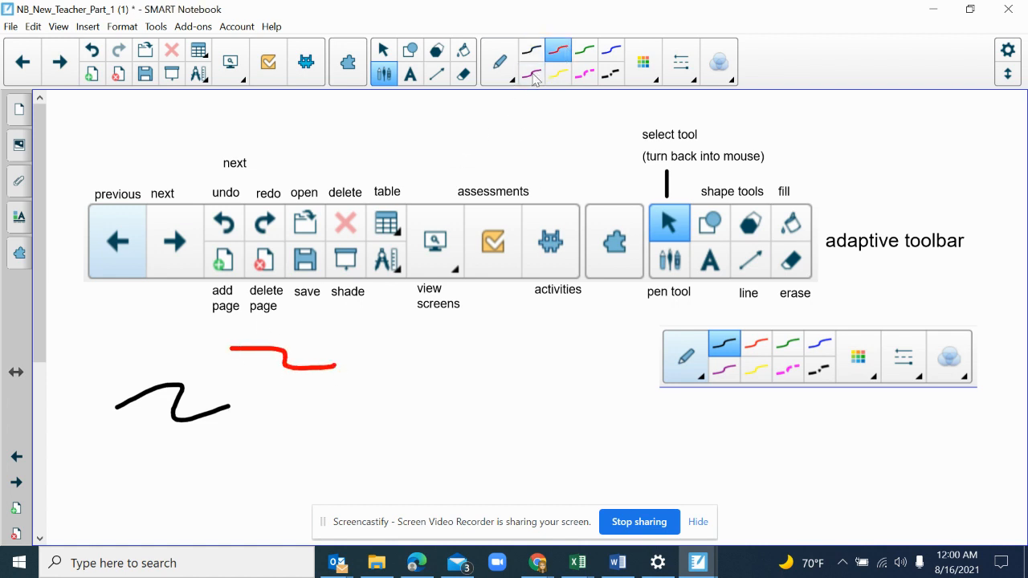
click(584, 74)
drag(363, 343, 465, 374)
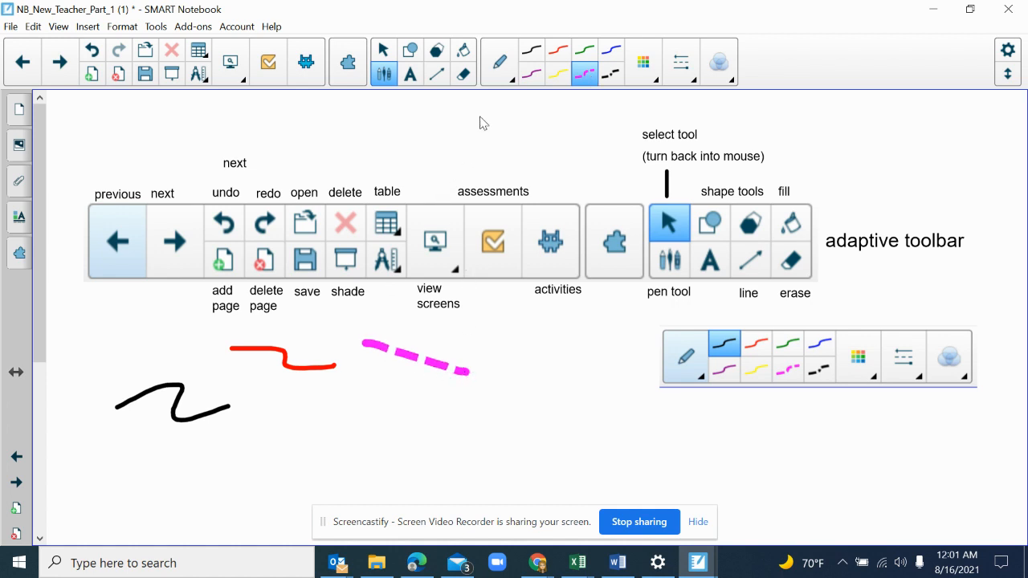
- Draw a wavy black stroke with the Calligraphic Pen and a short black scribble with the Crayon below the toolbar picture
click(500, 64)
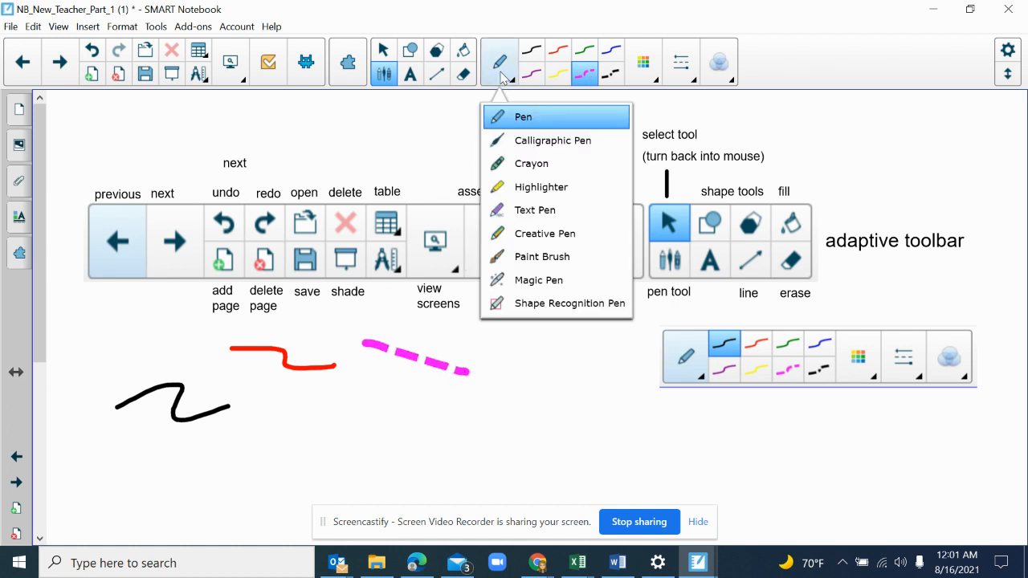
click(508, 149)
mouse_move(195, 451)
mouse_down()
mouse_move(341, 416)
mouse_move(408, 382)
mouse_up()
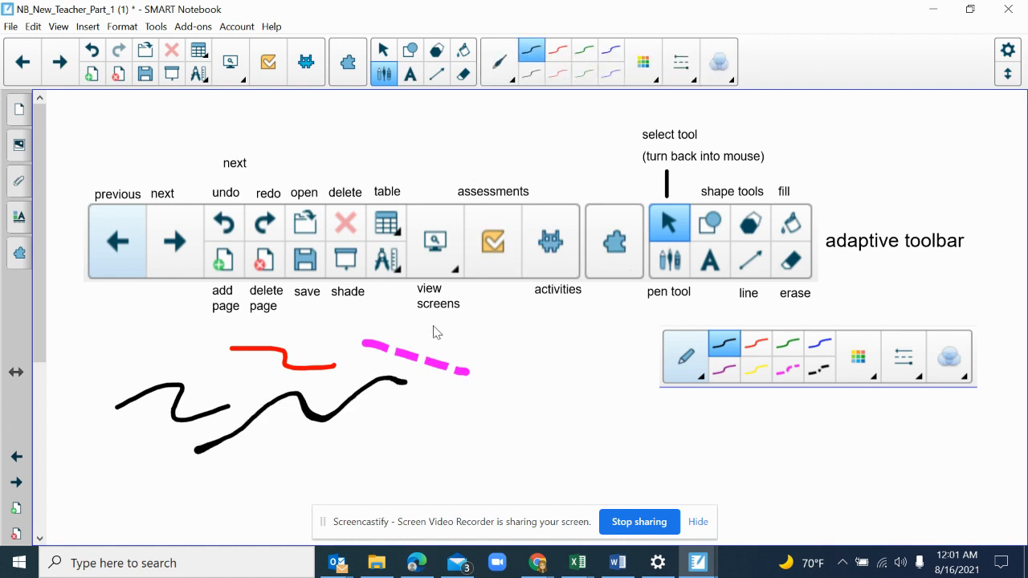
click(500, 67)
click(516, 162)
drag(506, 381, 562, 357)
- Draw a curved trail of yellow smiley faces across the strokes with the Creative Pen
click(499, 68)
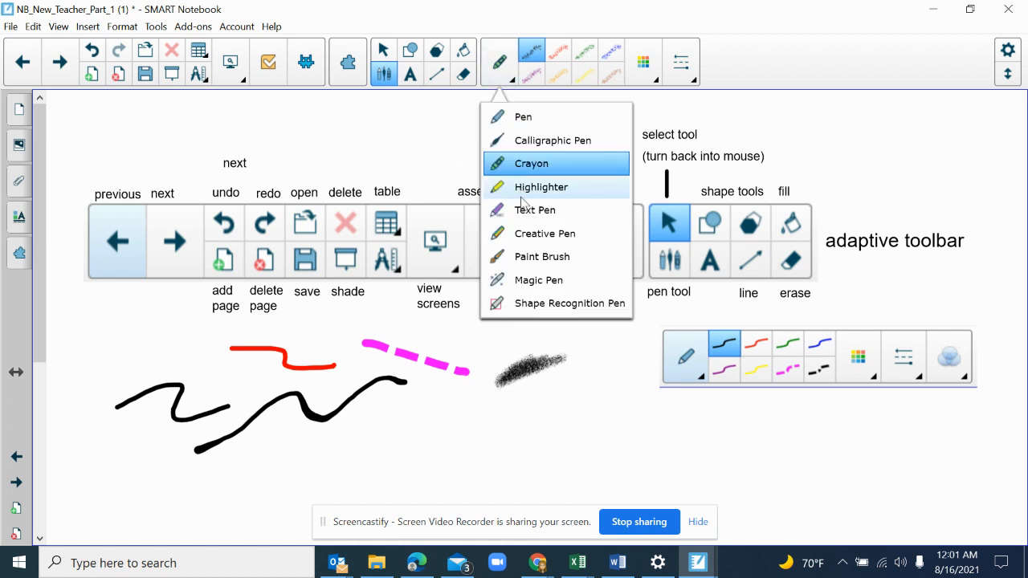
click(524, 234)
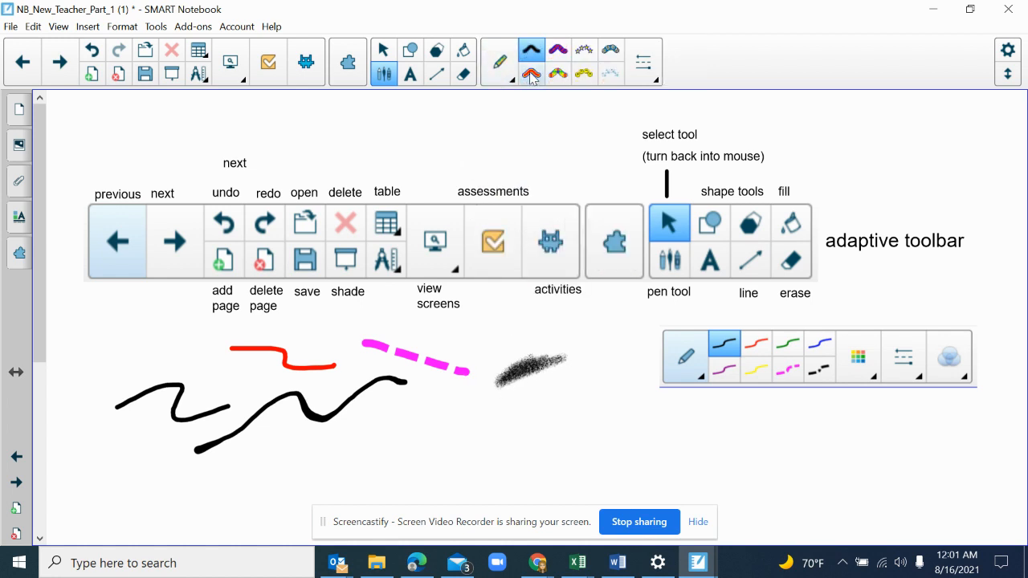
click(583, 74)
drag(294, 351, 391, 404)
click(512, 80)
click(513, 80)
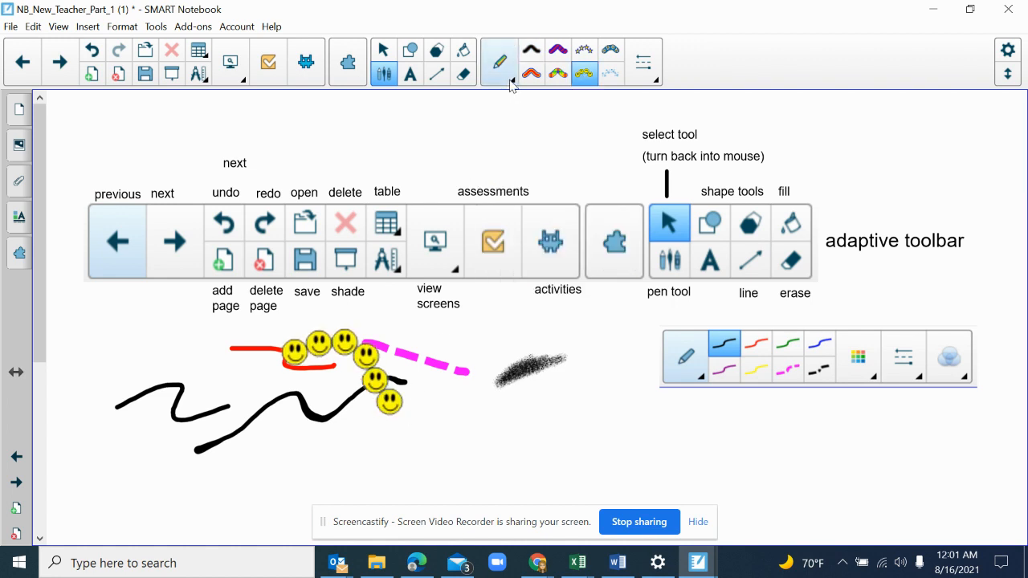
- Draw a rectangle with a brown-red fill and a yellow outline over the crayon scribble
click(410, 51)
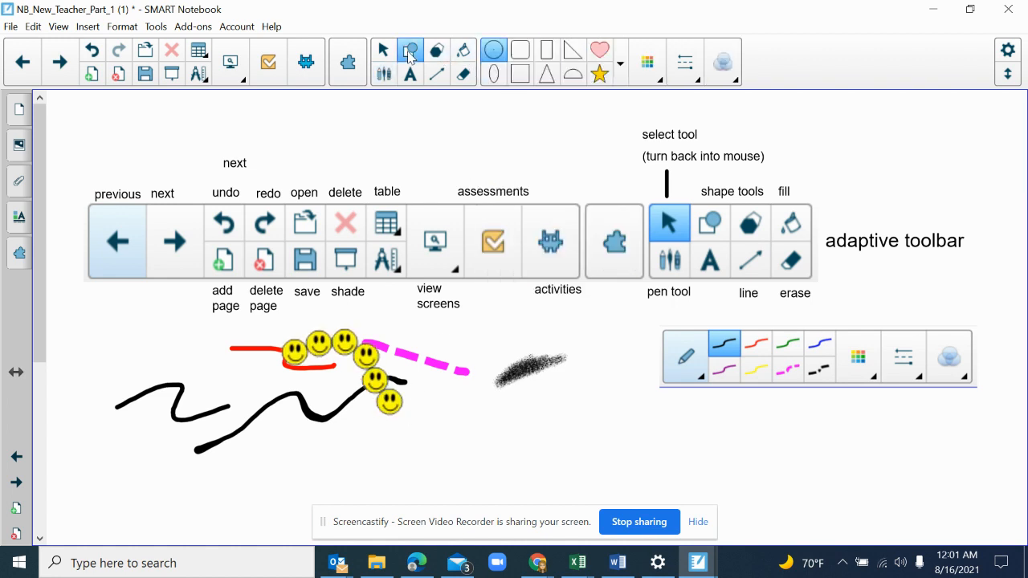
click(544, 53)
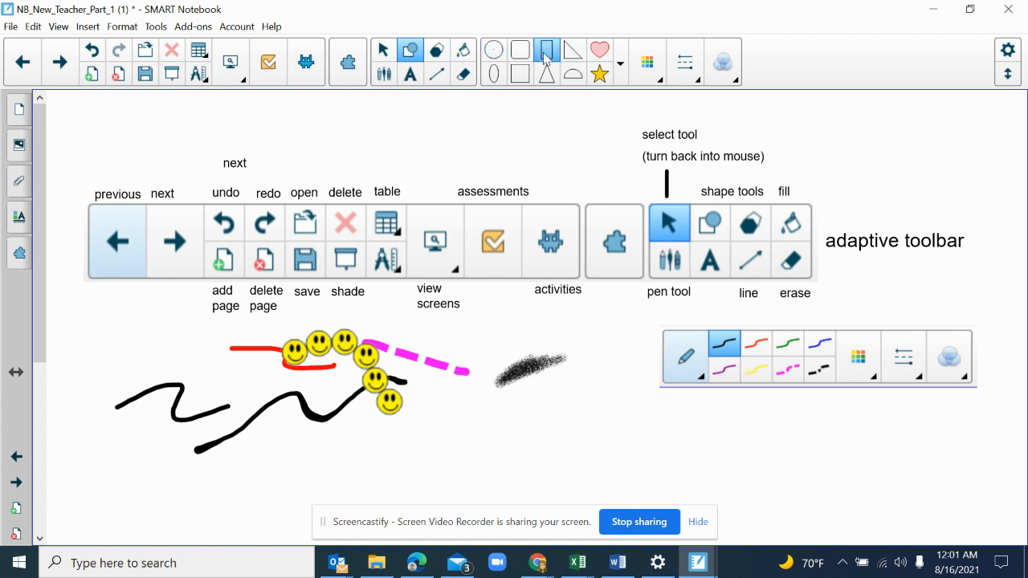
click(645, 71)
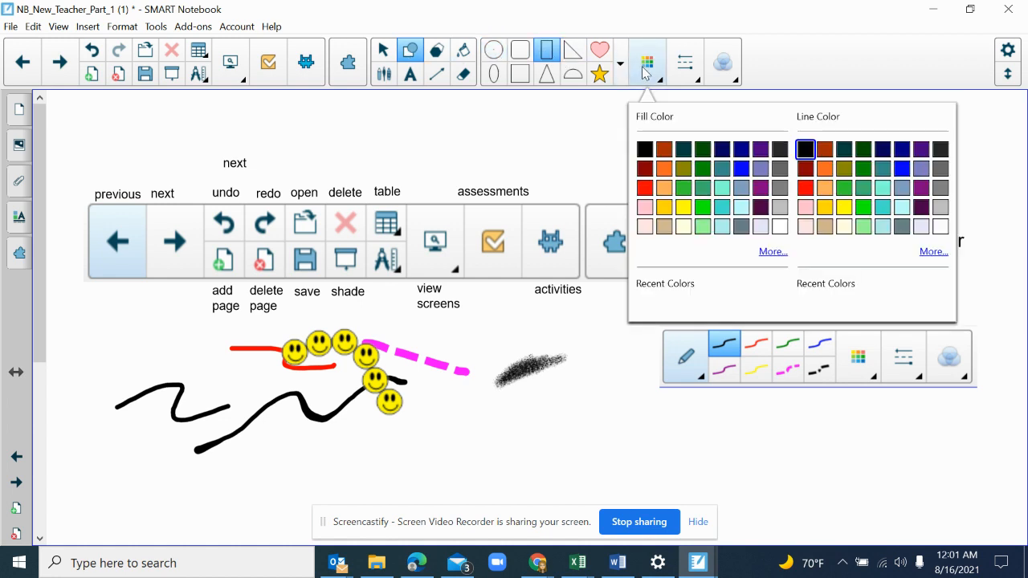
click(665, 151)
click(846, 208)
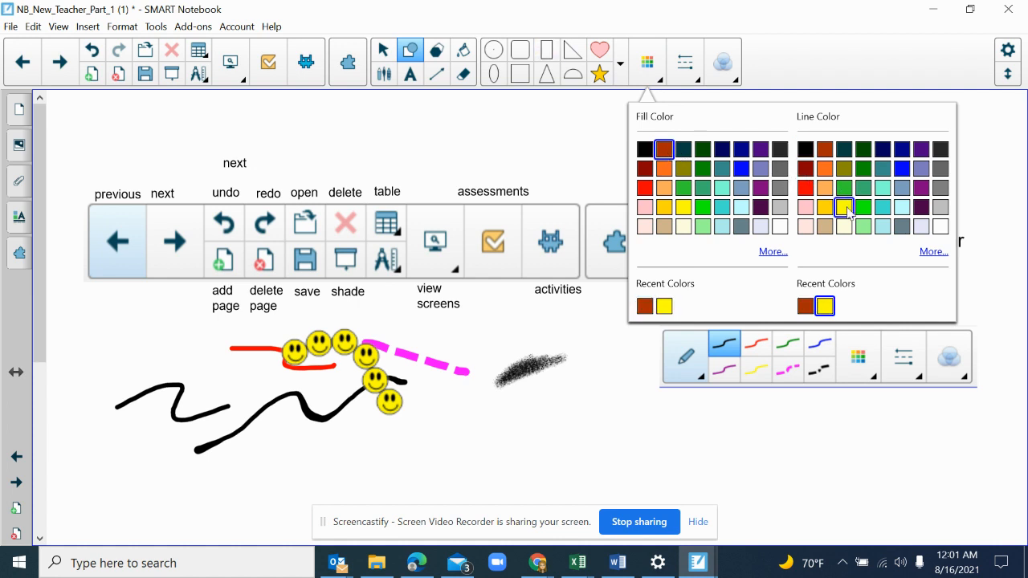
drag(479, 334, 552, 385)
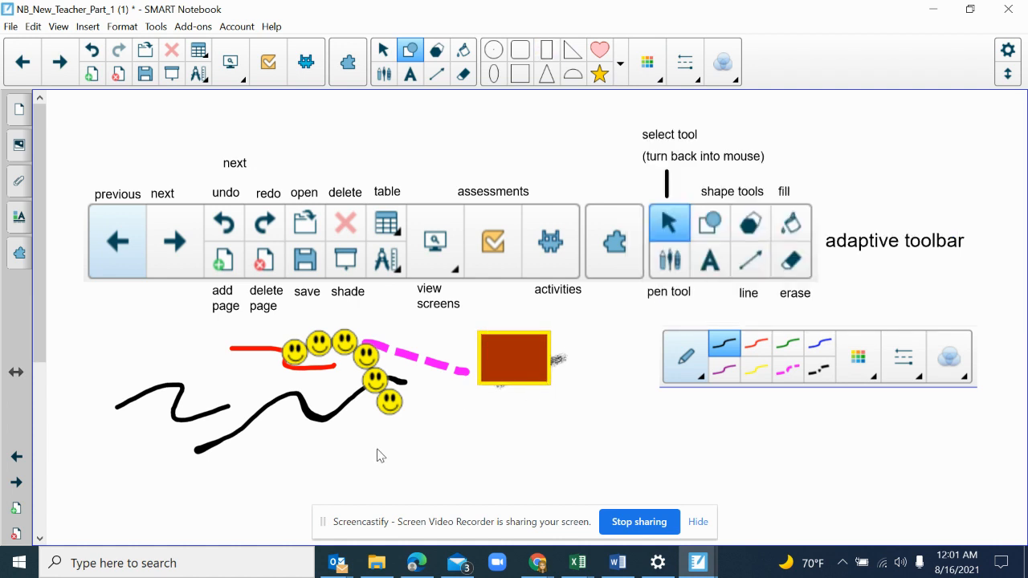
- Draw three more rectangles in the same style around the freehand strokes and return to the Select tool
drag(377, 449, 464, 479)
drag(161, 298, 217, 351)
drag(126, 370, 223, 418)
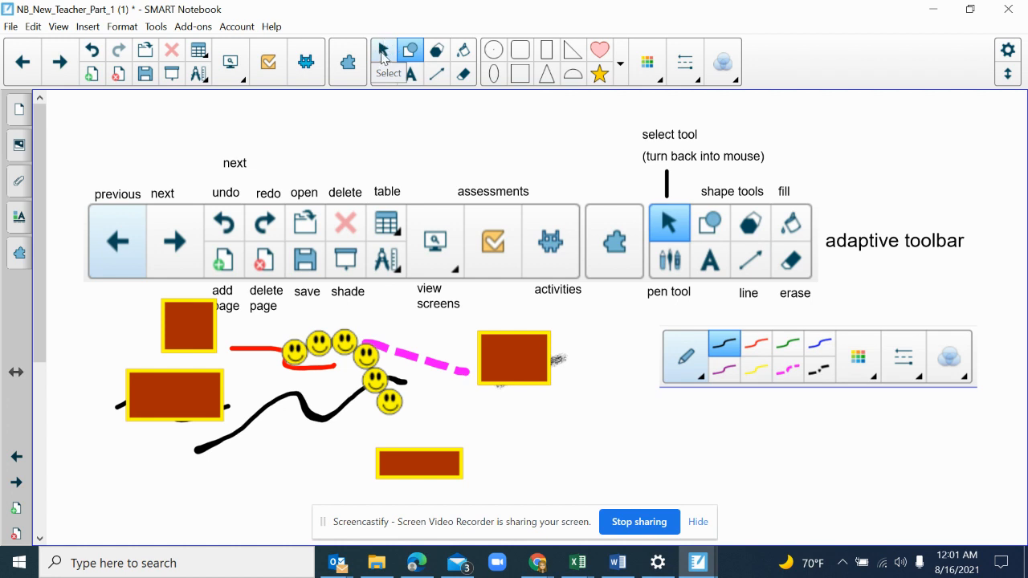
click(383, 54)
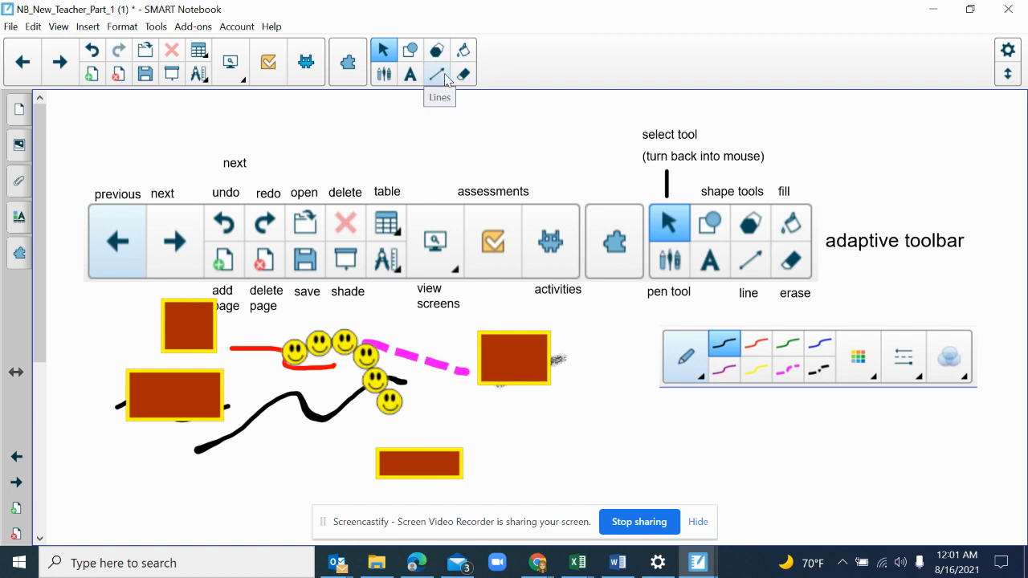
- Draw two octagons of different sizes below the strokes with the regular polygon tool
click(438, 51)
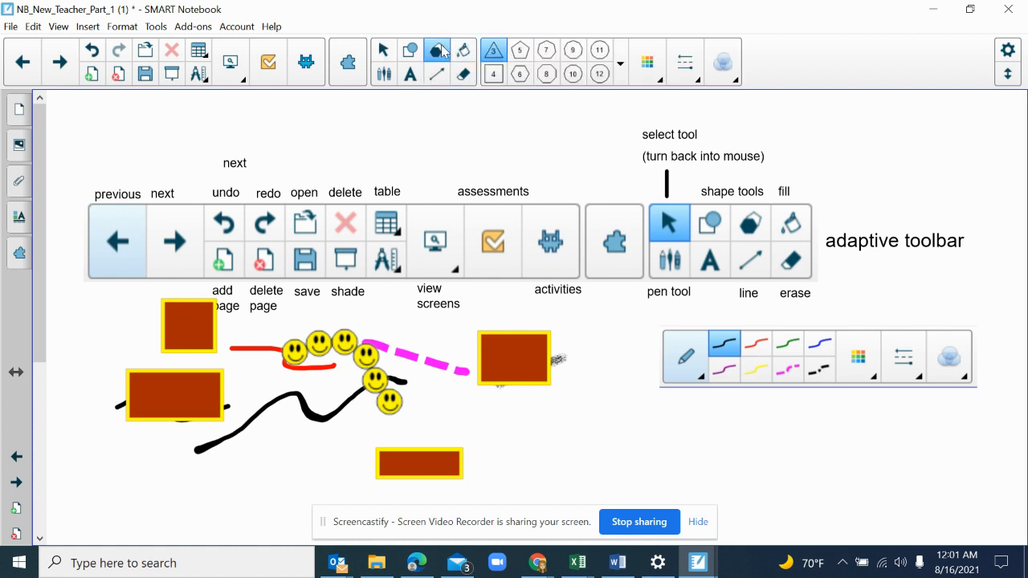
click(547, 74)
drag(246, 391, 329, 470)
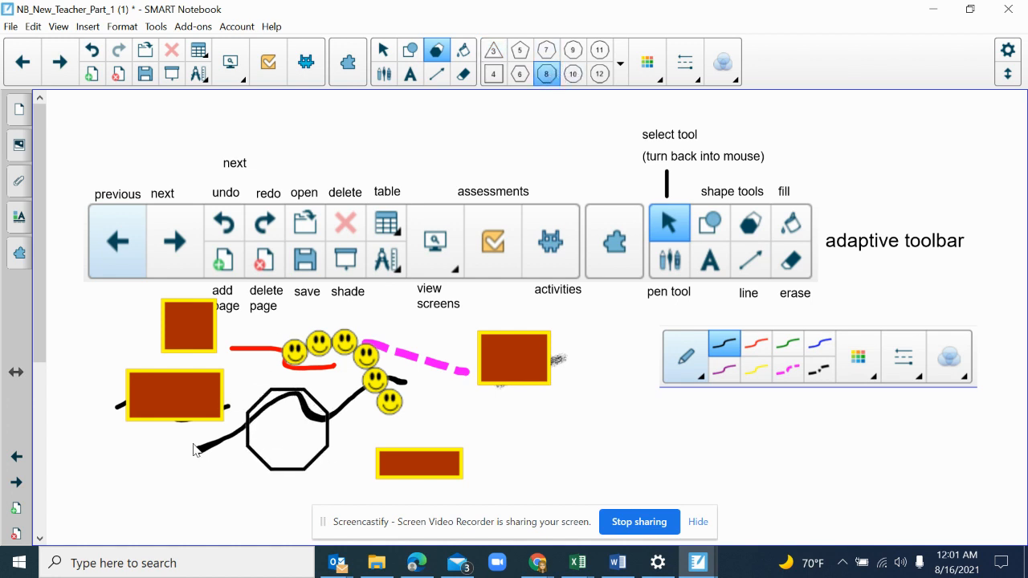
drag(159, 439, 227, 474)
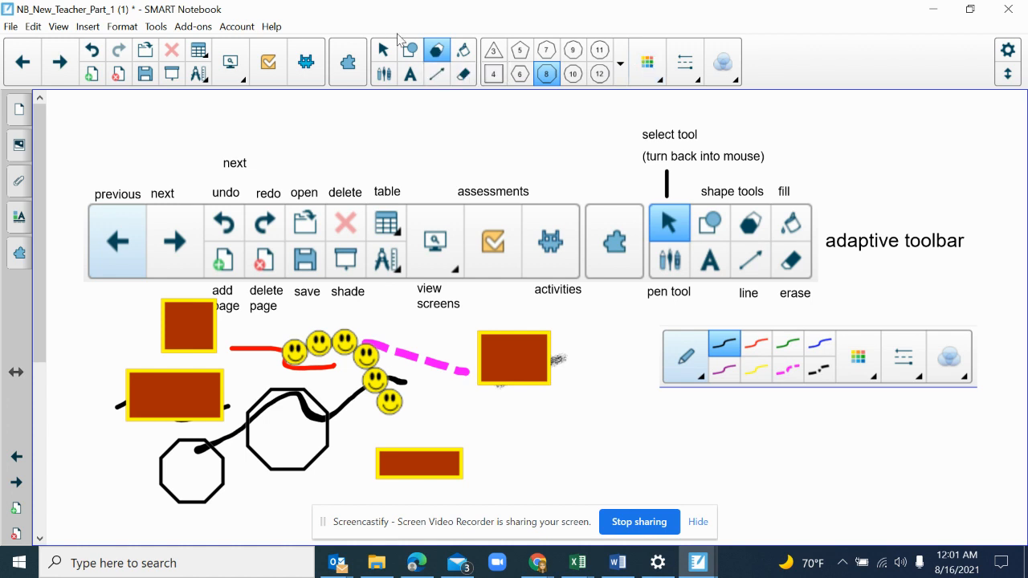
- Fill both octagons with dark purple
click(463, 53)
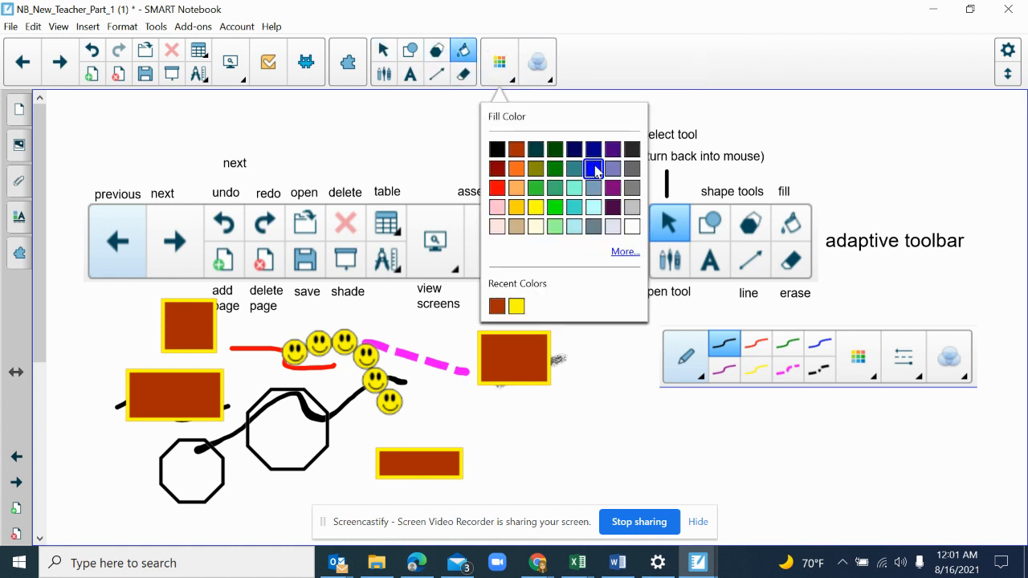
click(613, 150)
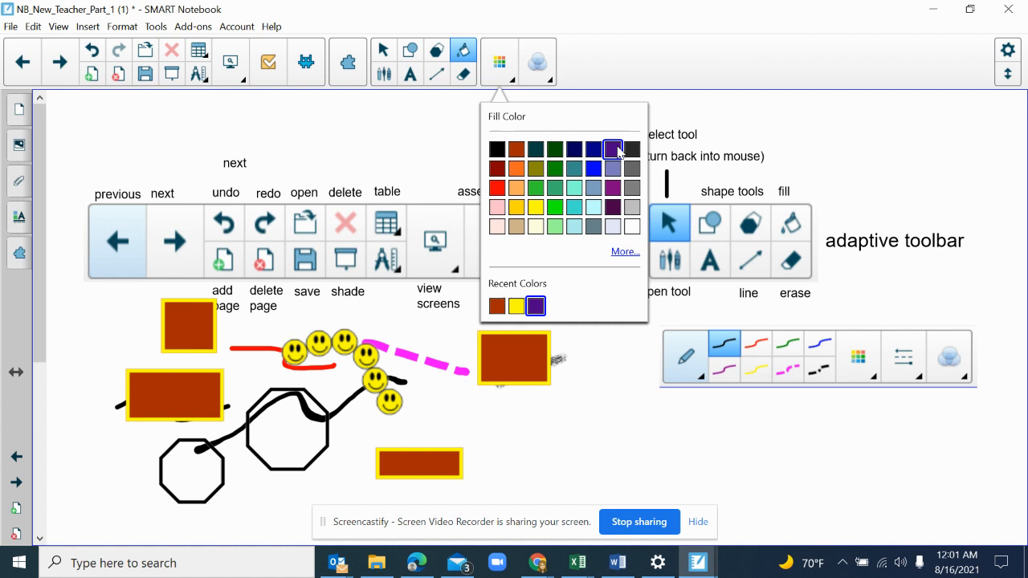
click(315, 417)
click(193, 459)
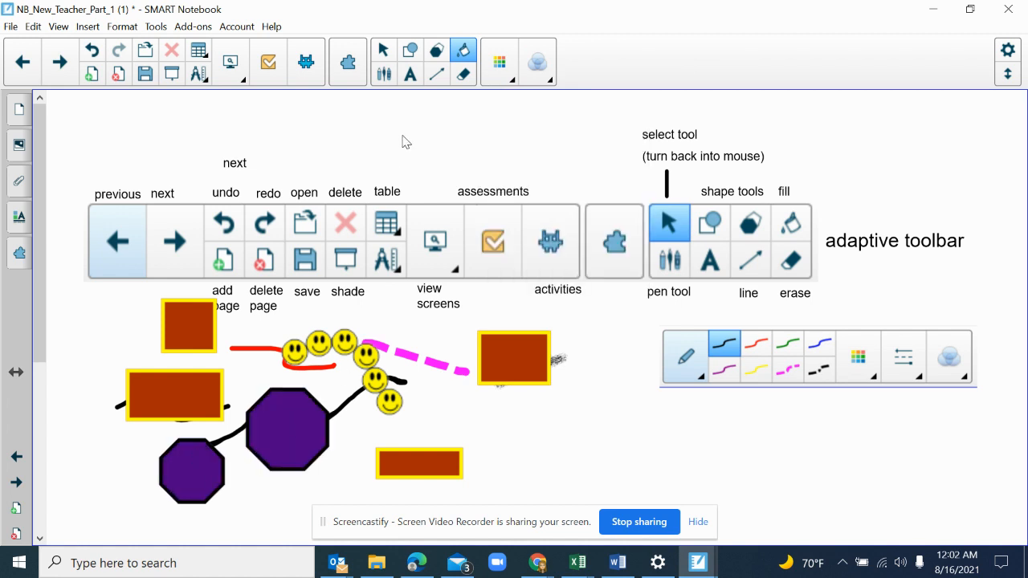
- Draw a slightly sloping black line with a diamond start point below the upper-right rectangle
click(434, 79)
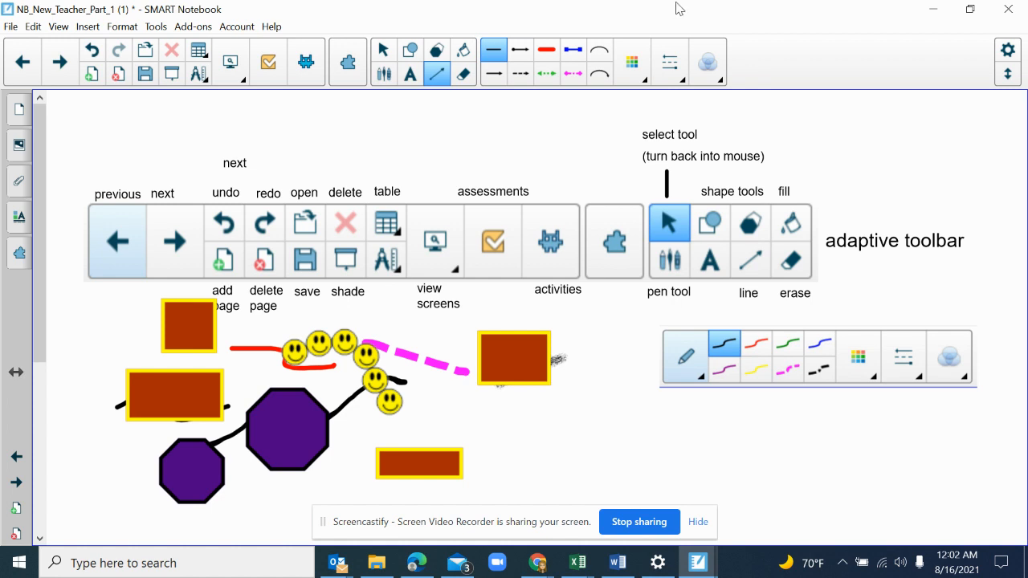
click(674, 58)
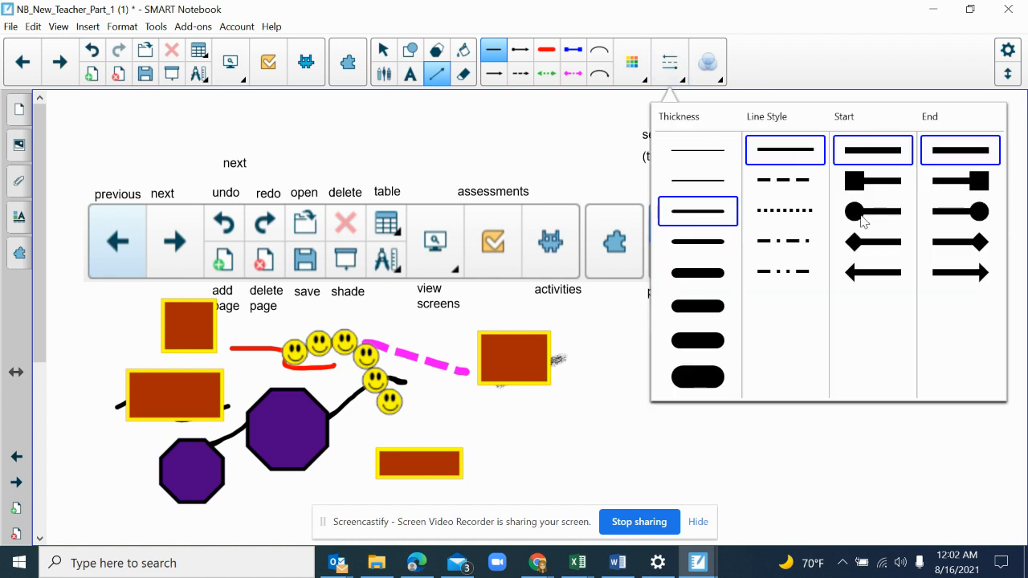
click(872, 241)
drag(408, 405, 584, 422)
- Erase the pen and calligraphic strokes and the smiley trail with the medium eraser
click(464, 74)
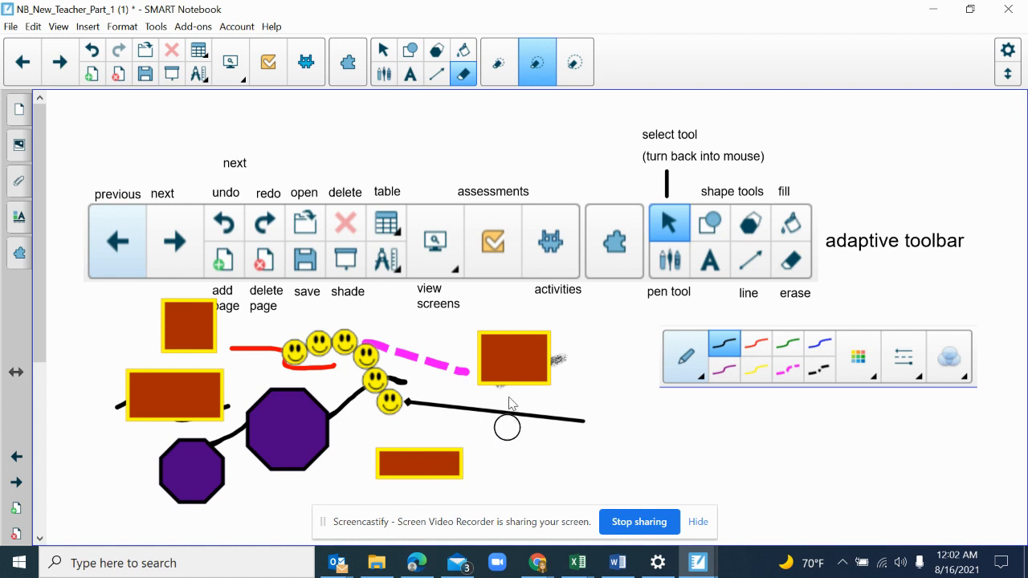
mouse_move(393, 271)
mouse_down()
mouse_move(152, 294)
mouse_move(225, 480)
mouse_move(379, 475)
mouse_move(363, 422)
mouse_up()
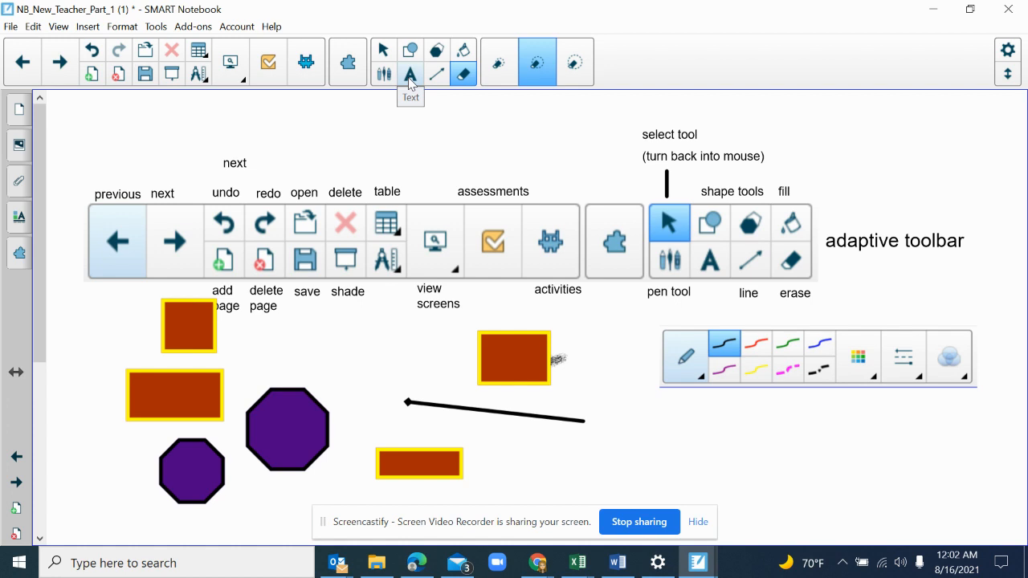
- Add the text "sajdf" above the toolbar picture and deselect it
text(sajdf)
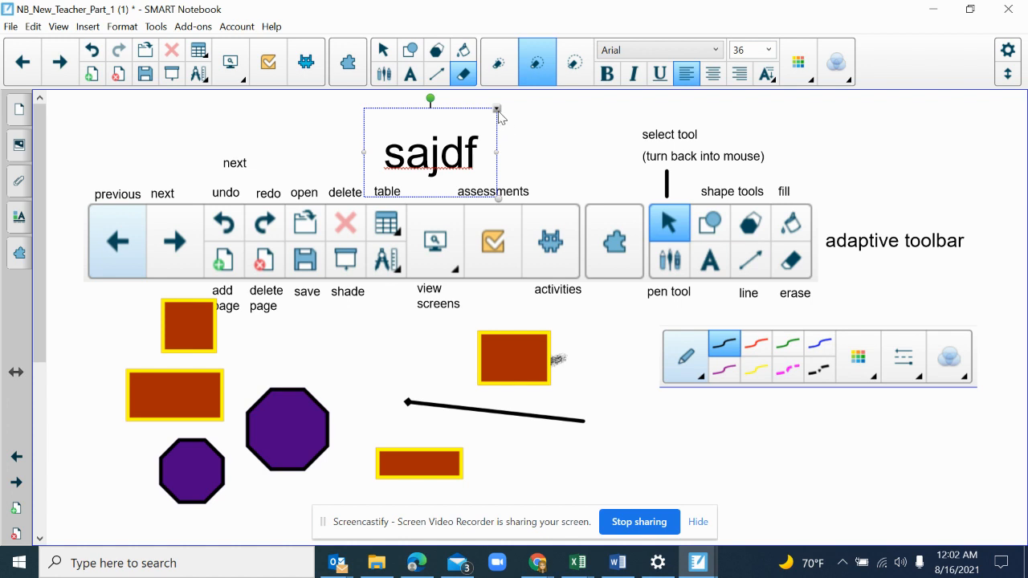
click(362, 125)
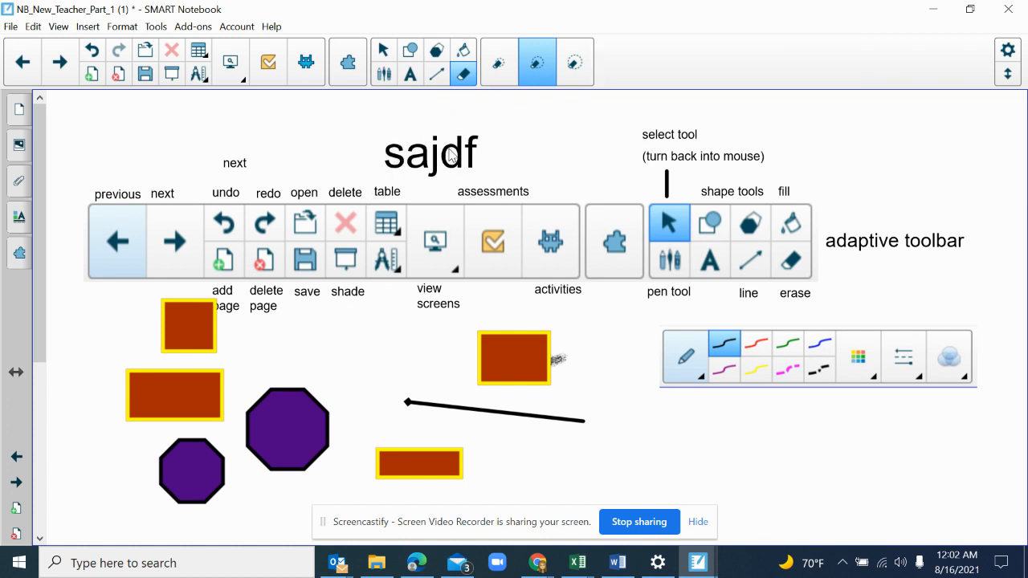
- Customize the toolbar's actions by removing Open and putting SMART Document Camera in its place
click(1007, 51)
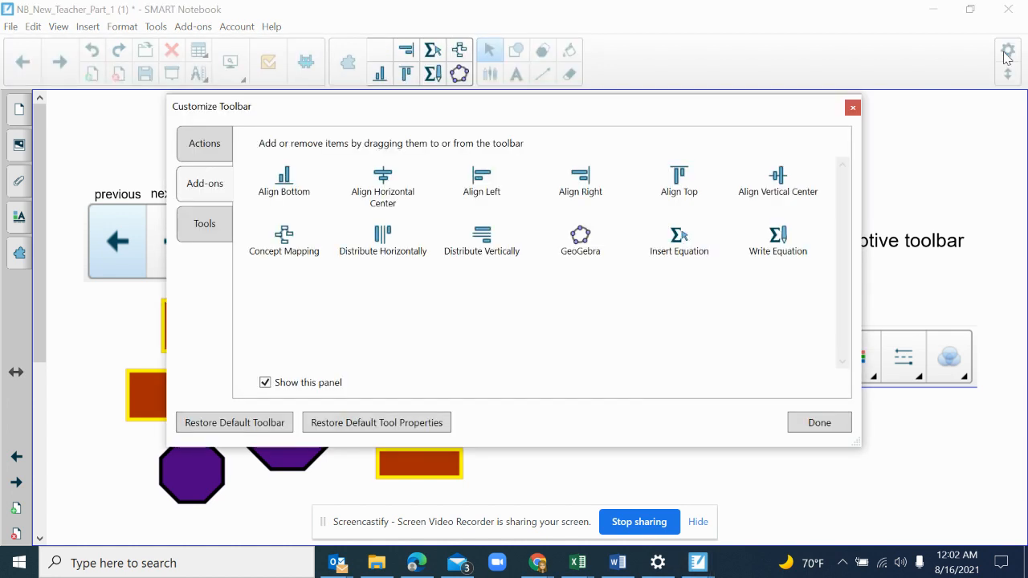
click(216, 146)
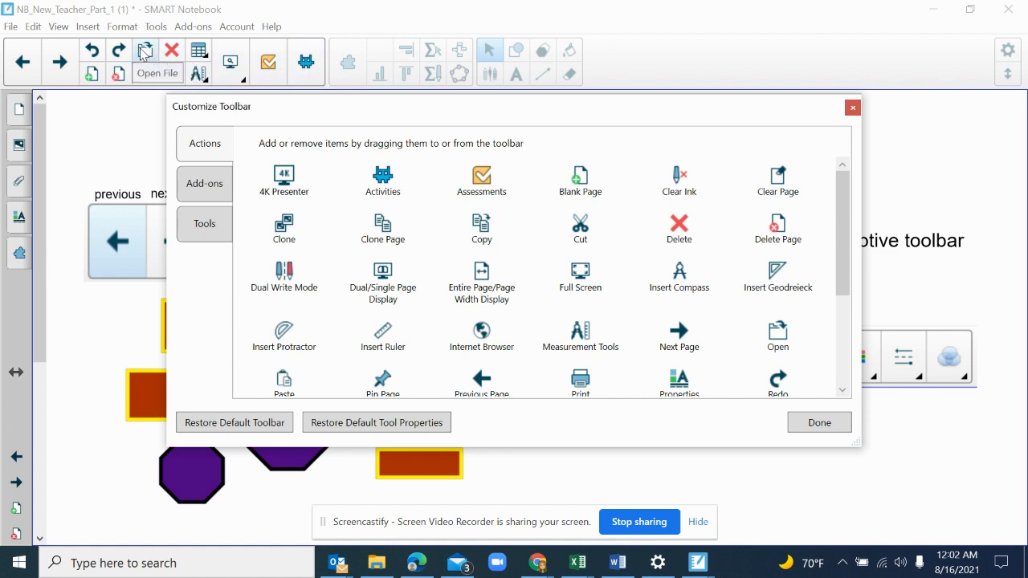
drag(140, 47, 361, 202)
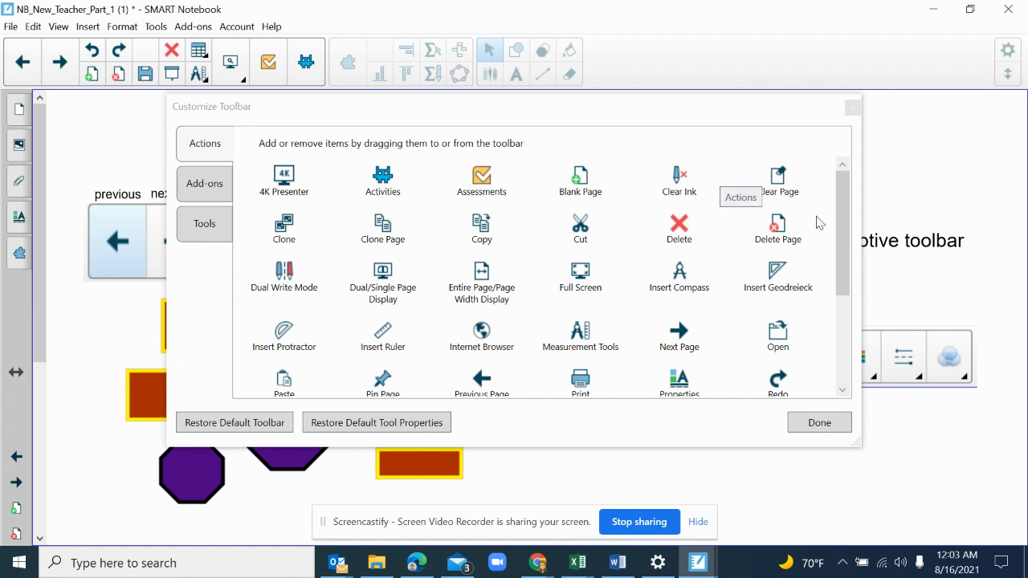
drag(838, 243, 838, 318)
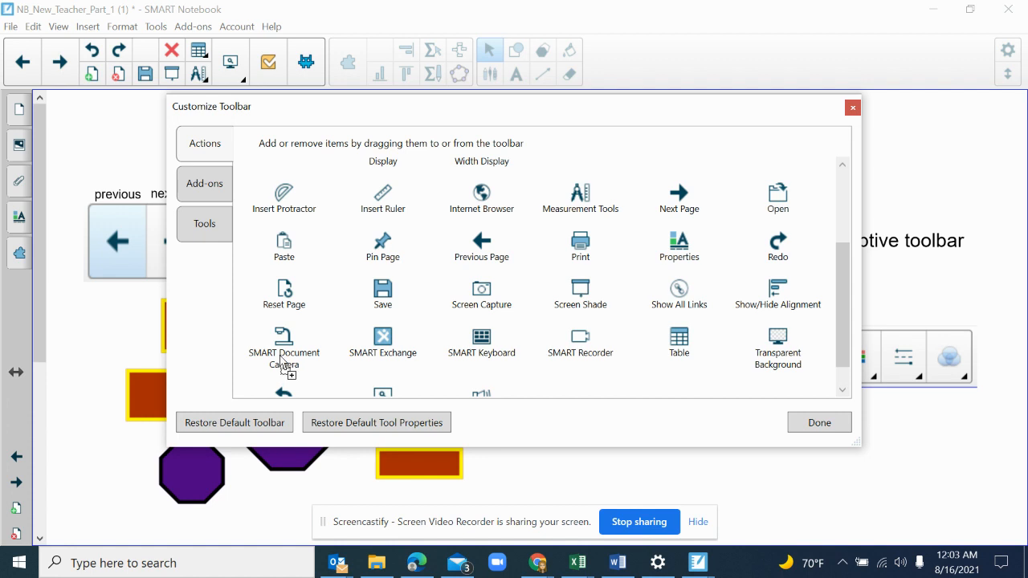
drag(282, 338, 149, 57)
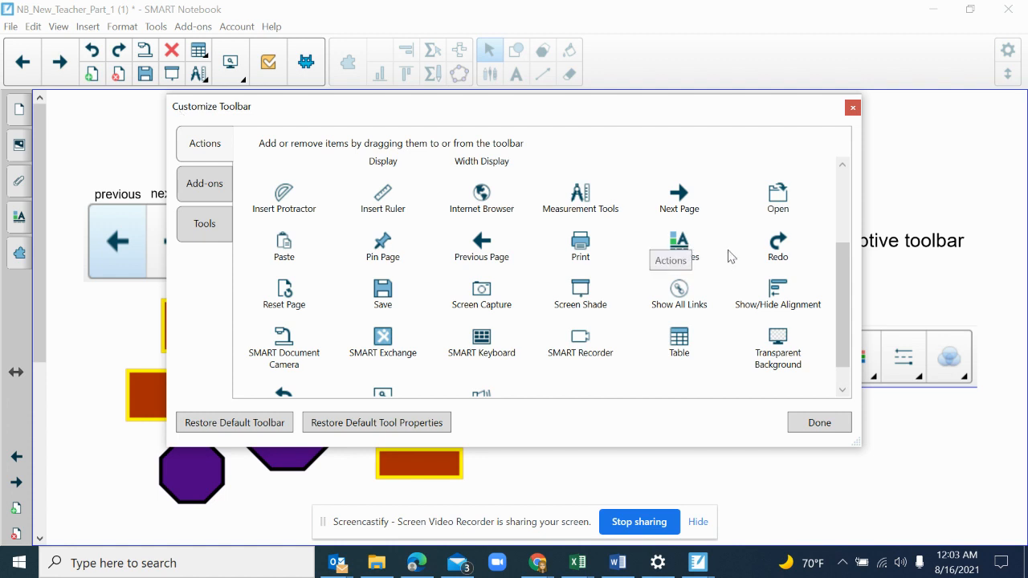
- Customize the toolbar's actions by removing Delete Page and putting Clear Page in its place
scroll(841, 328, down, 2)
scroll(839, 337, up, 3)
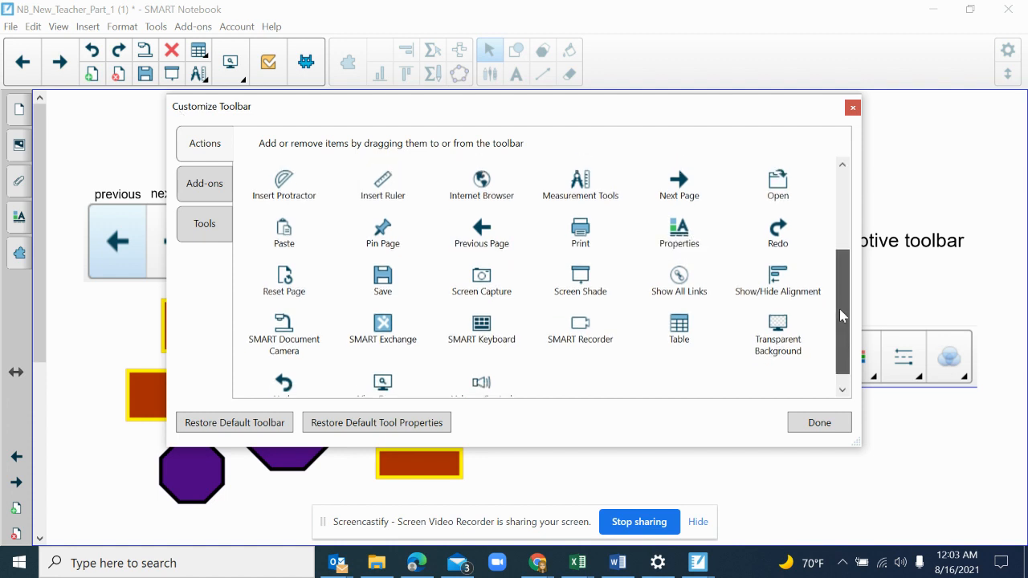
scroll(839, 241, up, 1)
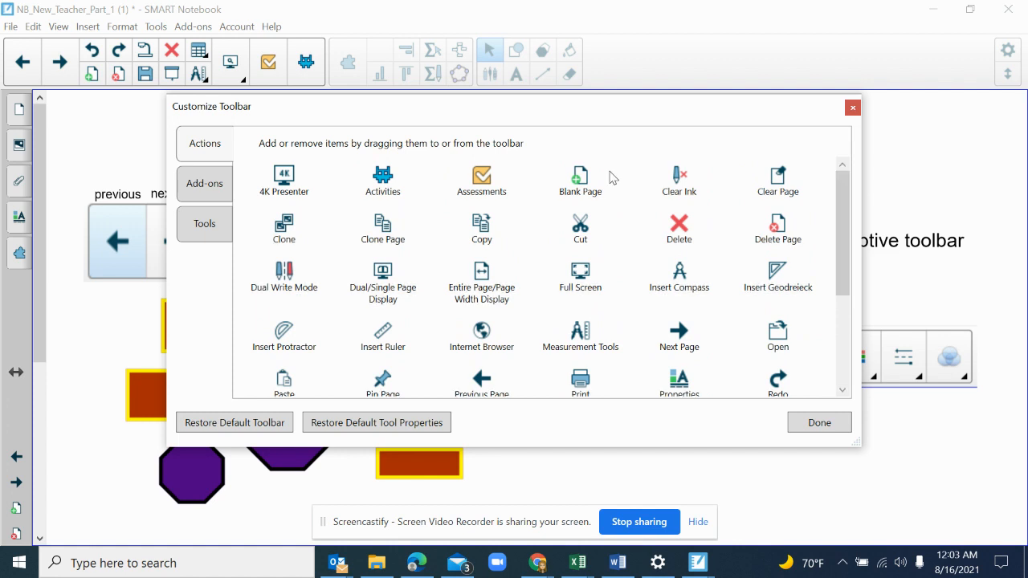
drag(609, 171, 421, 200)
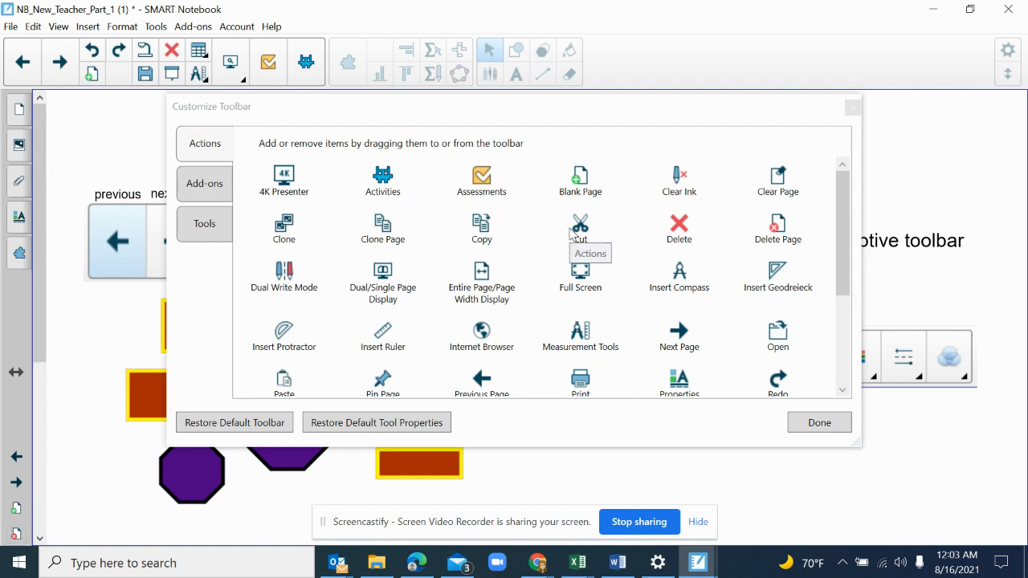
click(856, 219)
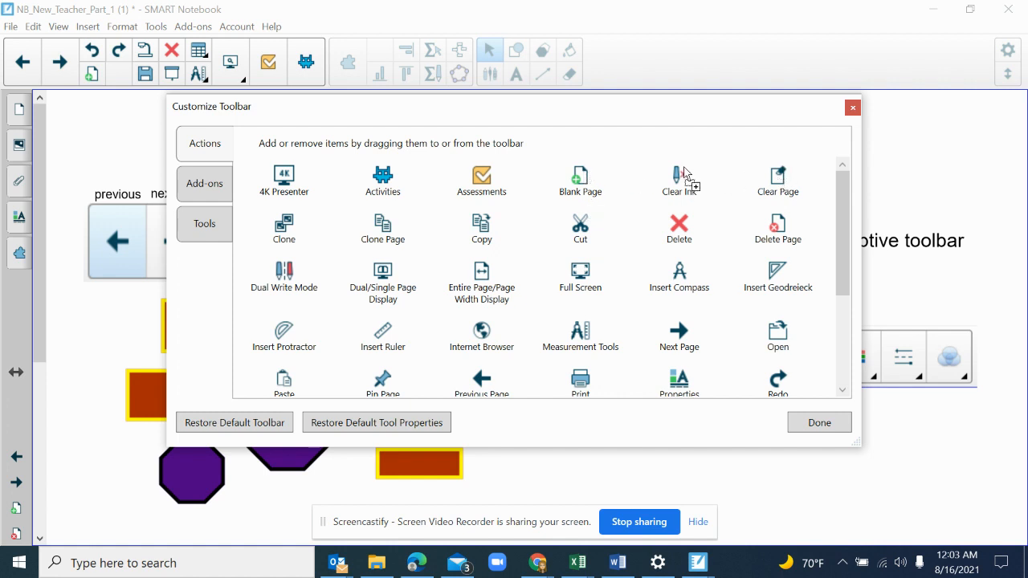
mouse_move(681, 180)
mouse_down()
mouse_move(273, 98)
mouse_move(129, 94)
mouse_move(119, 81)
mouse_up()
drag(842, 246, 823, 344)
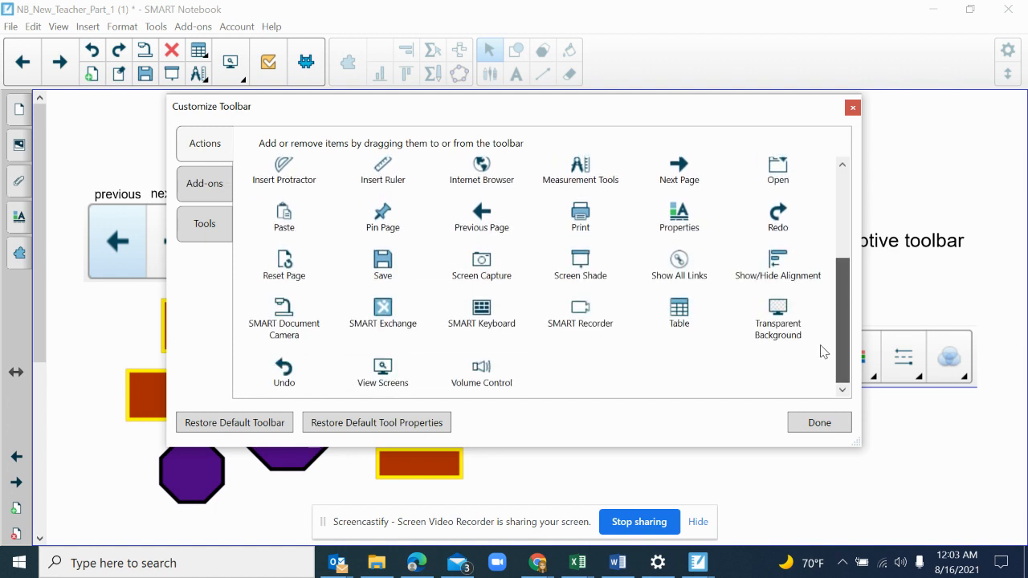
scroll(824, 343, up, 5)
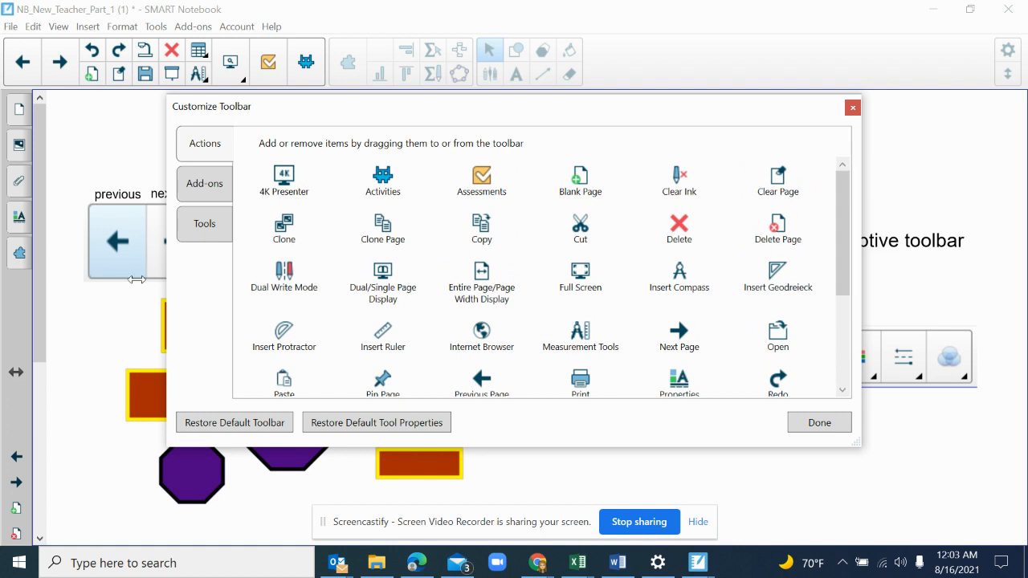
- Remove the Align Bottom, Align Top, Align Right, Write Equation and Insert Equation add-ons from the toolbar
click(207, 185)
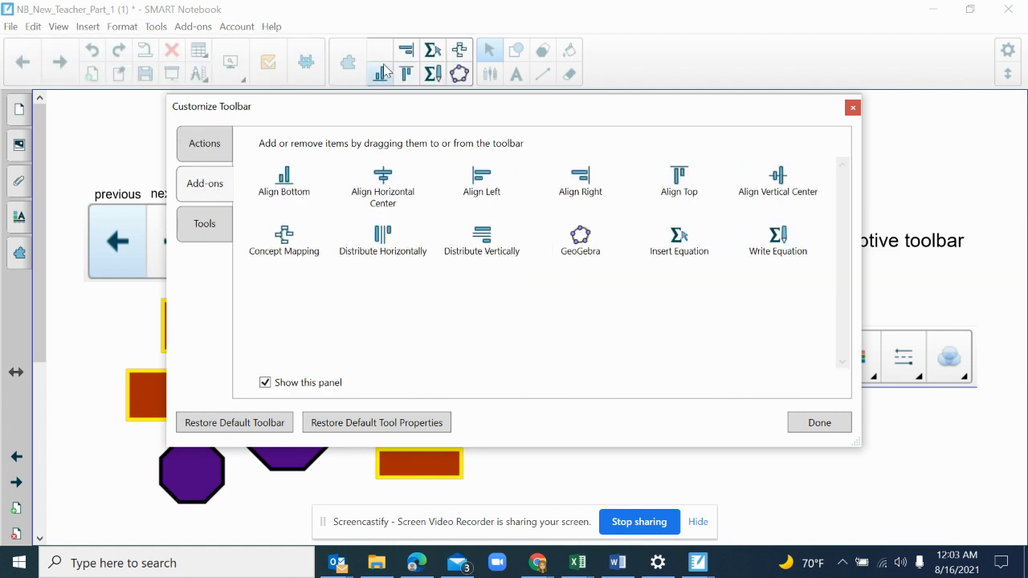
drag(380, 73, 381, 195)
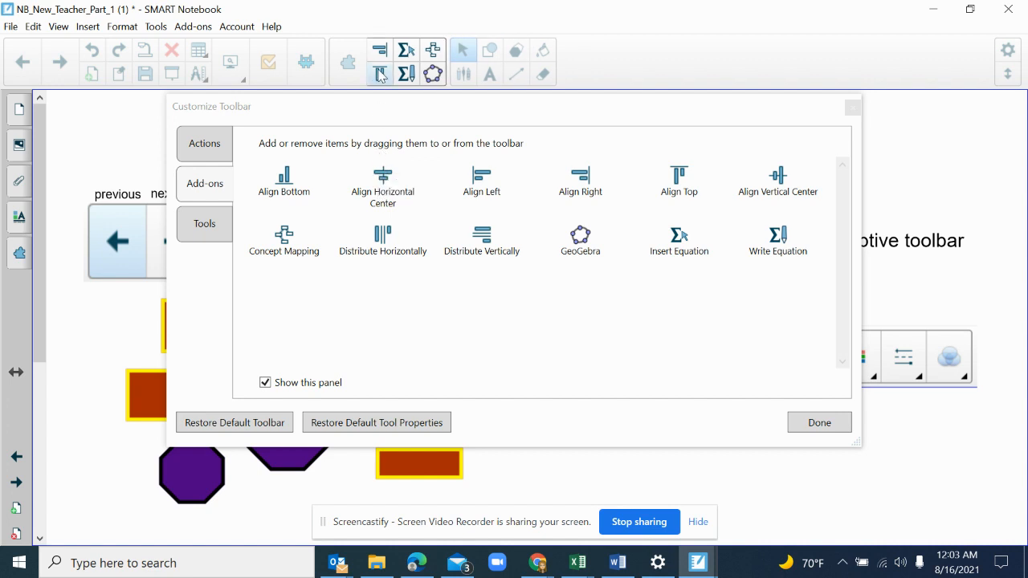
drag(380, 73, 351, 177)
drag(364, 133, 348, 219)
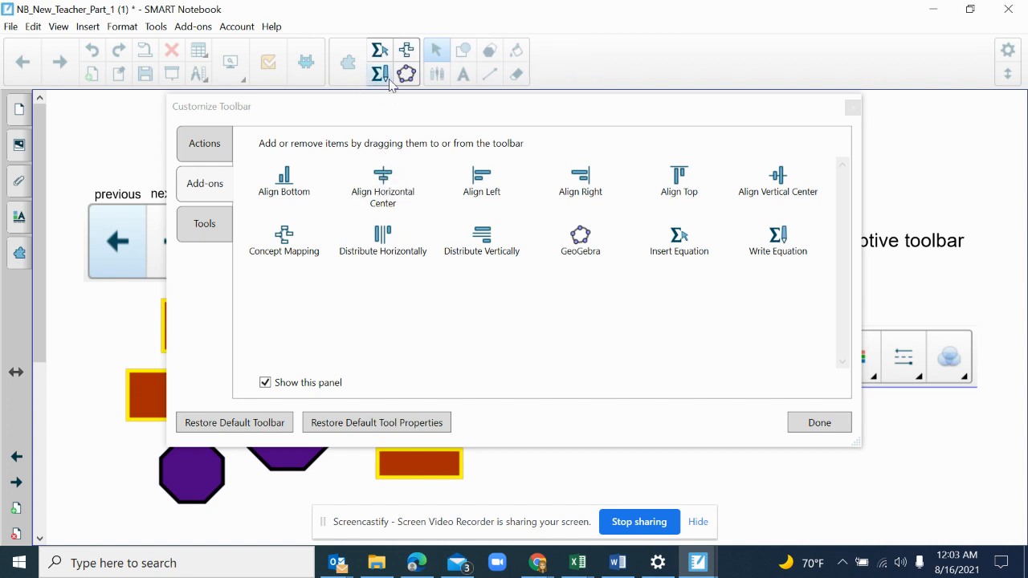
drag(390, 77, 368, 192)
drag(381, 62, 344, 200)
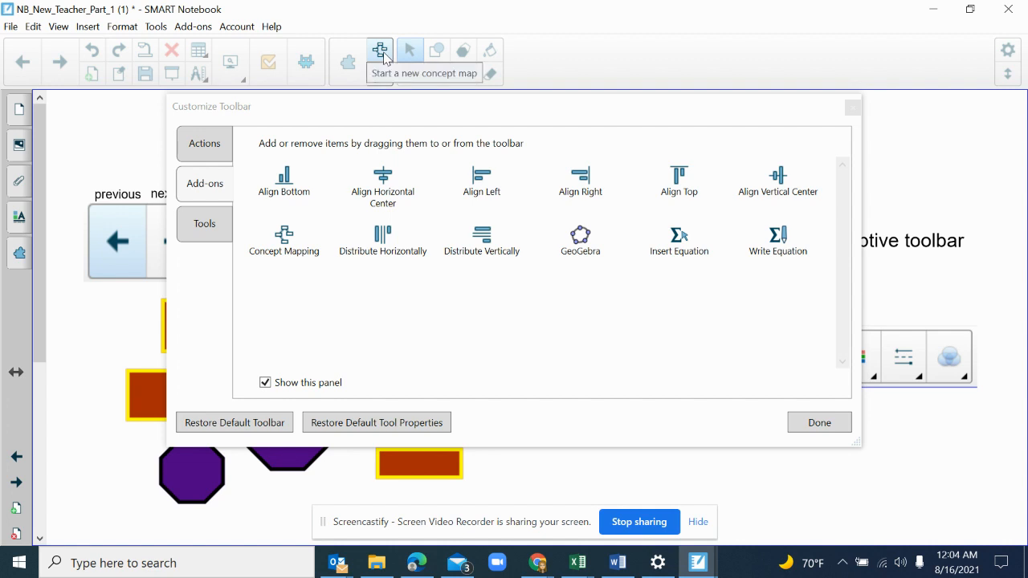
- Add the Highlighter tool to the toolbar between the Text and Lines tools
click(193, 228)
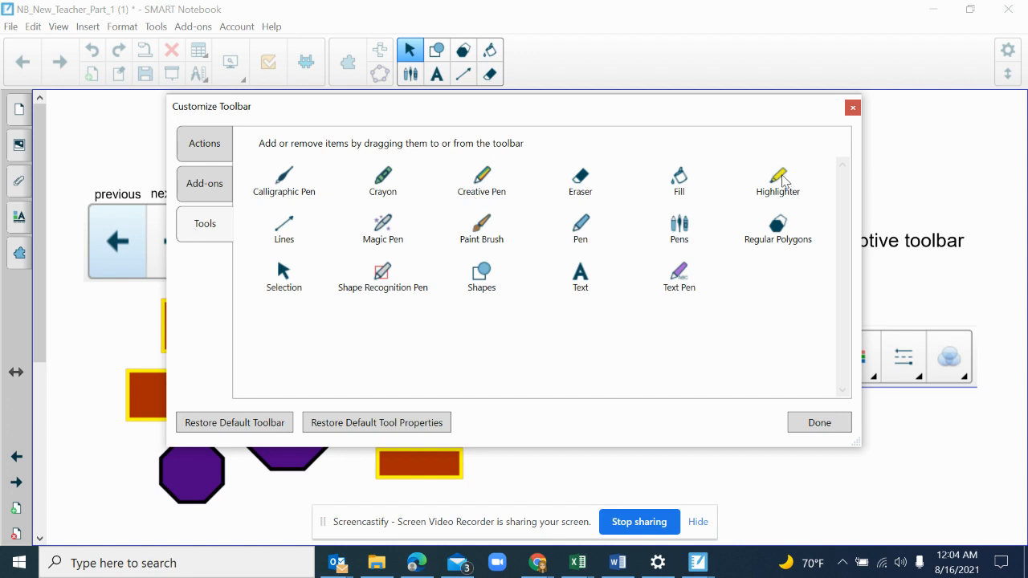
mouse_move(779, 183)
mouse_down()
mouse_move(558, 129)
mouse_move(474, 89)
mouse_move(466, 73)
mouse_up()
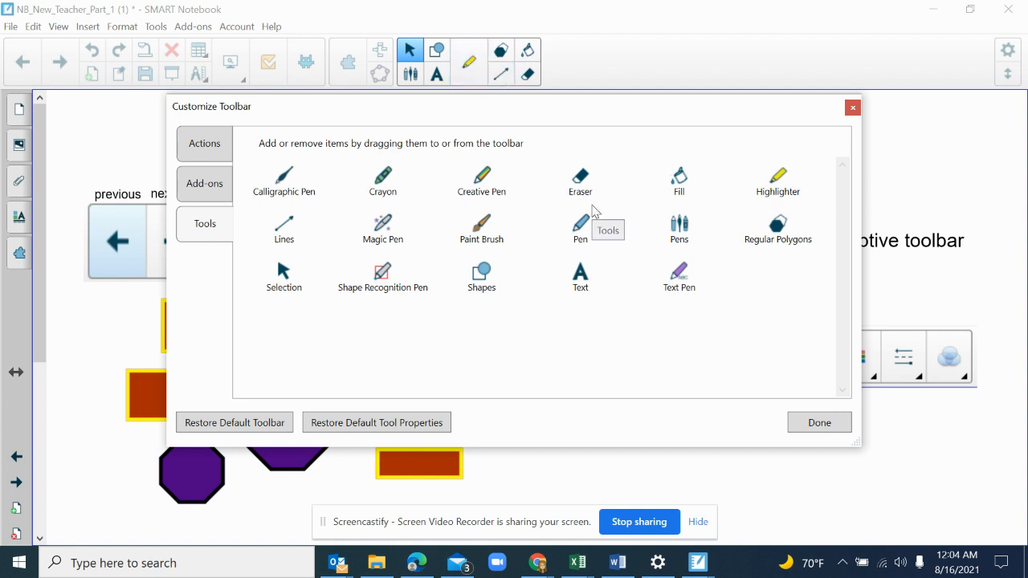